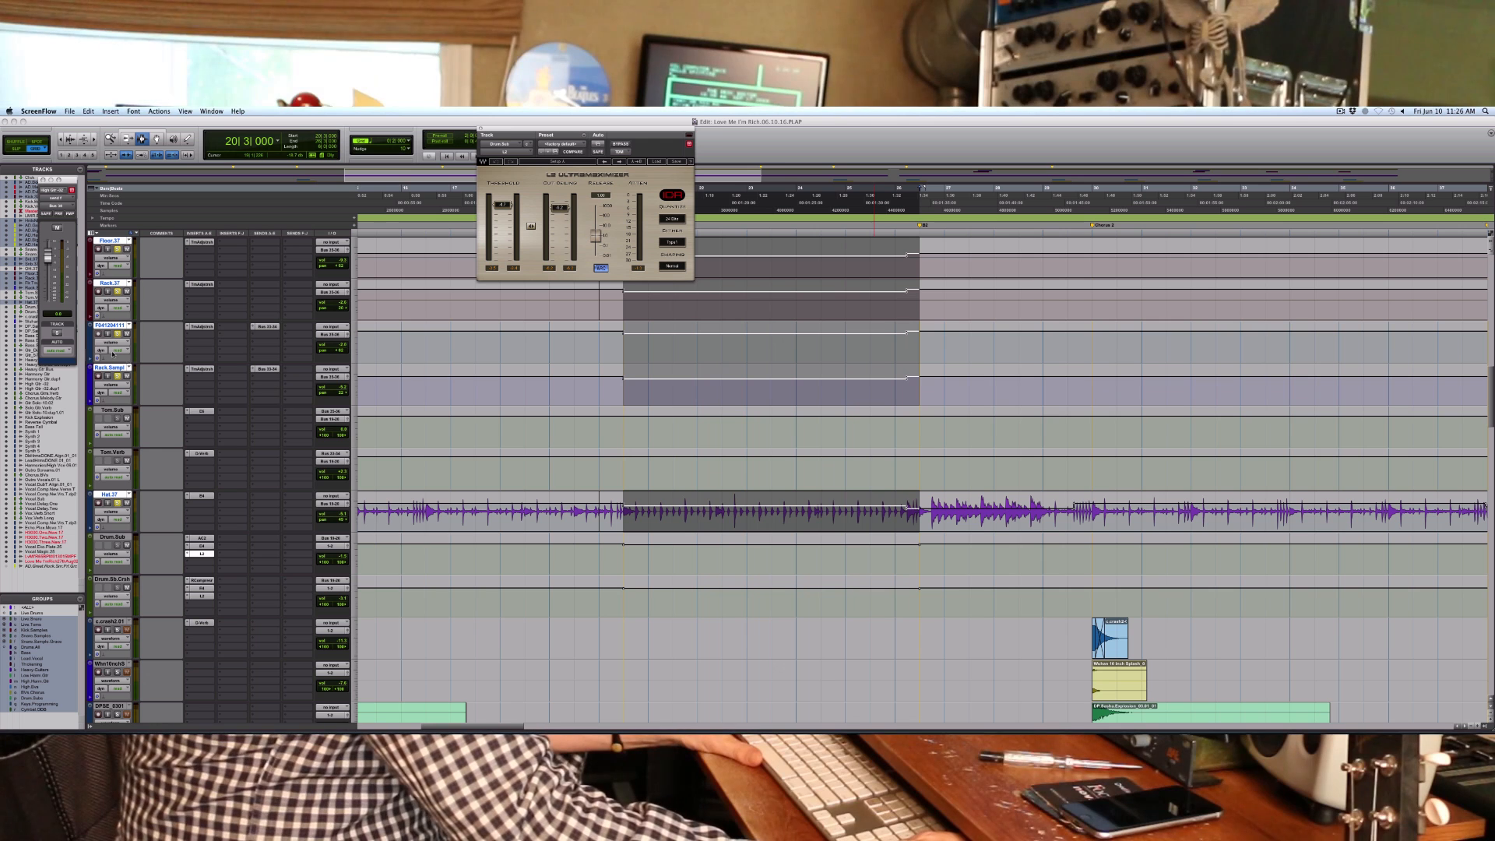
- Solo the rack tom sample track and play back the verse 2 drums with the L2 Ultramaximizer window closed
click(119, 378)
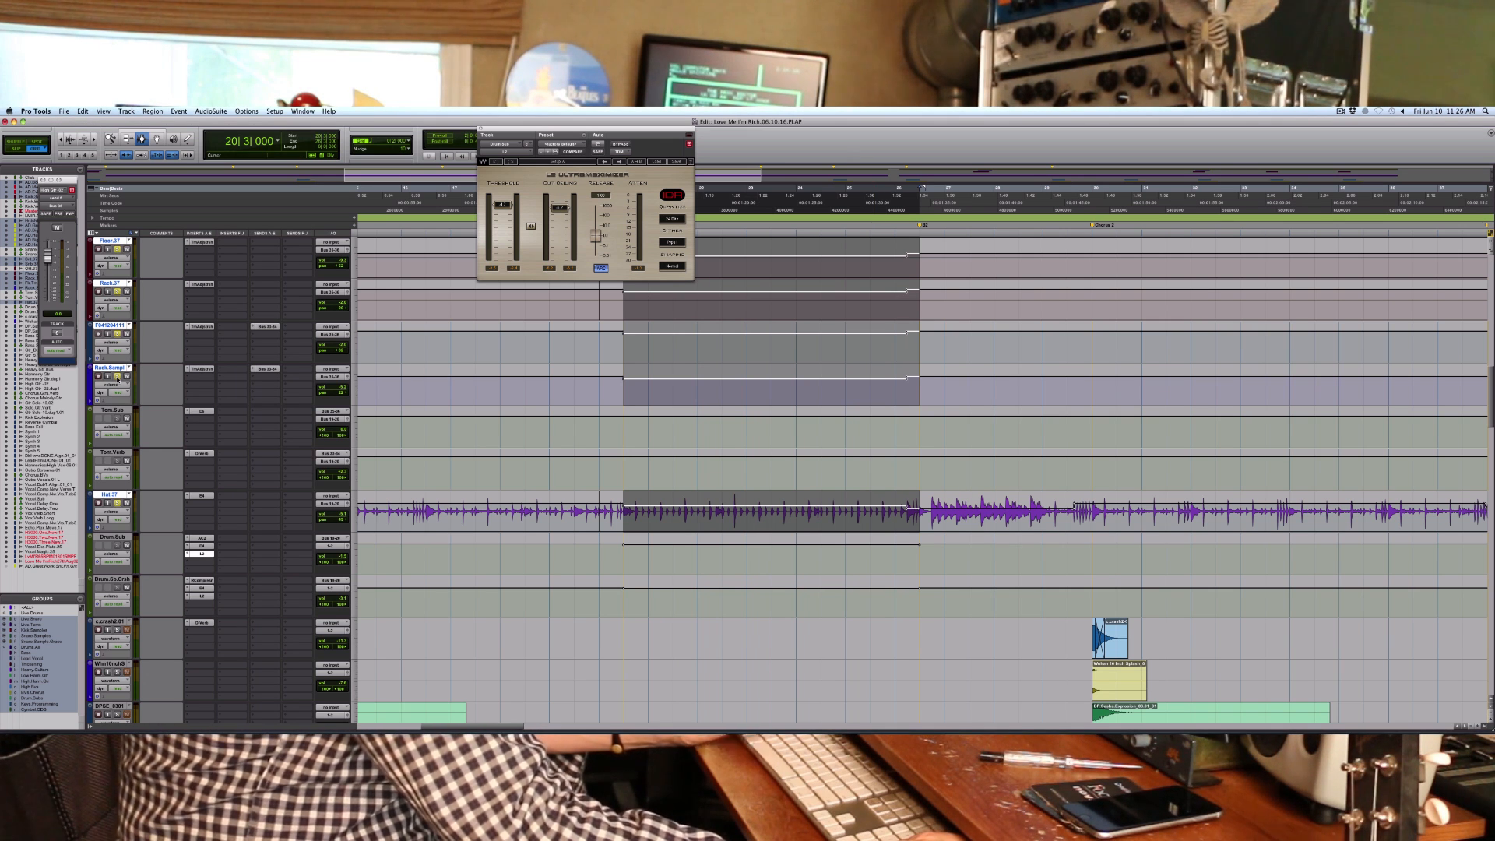
key(space)
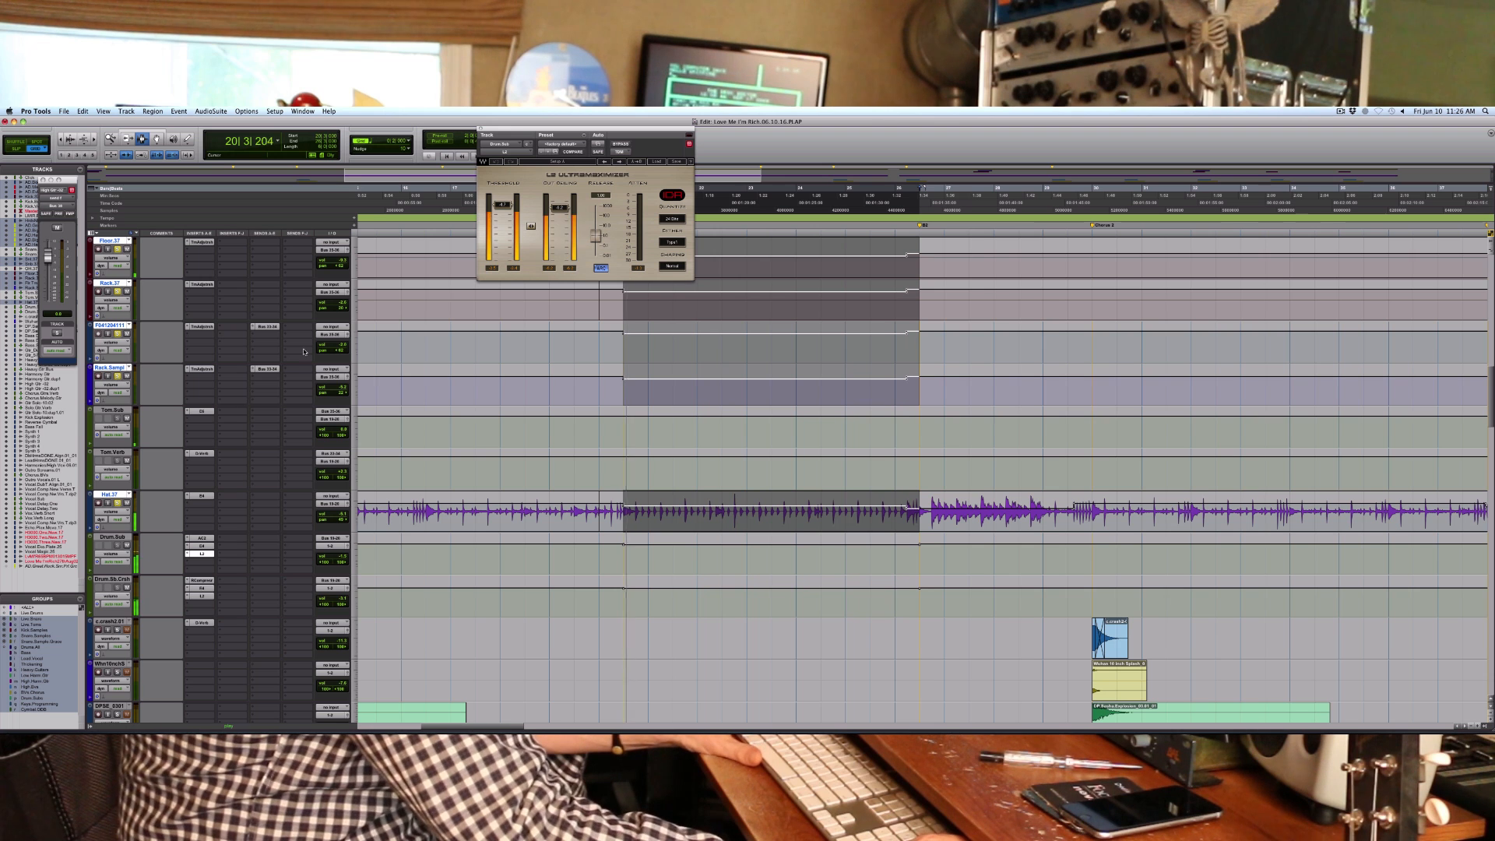
drag(593, 380, 1027, 393)
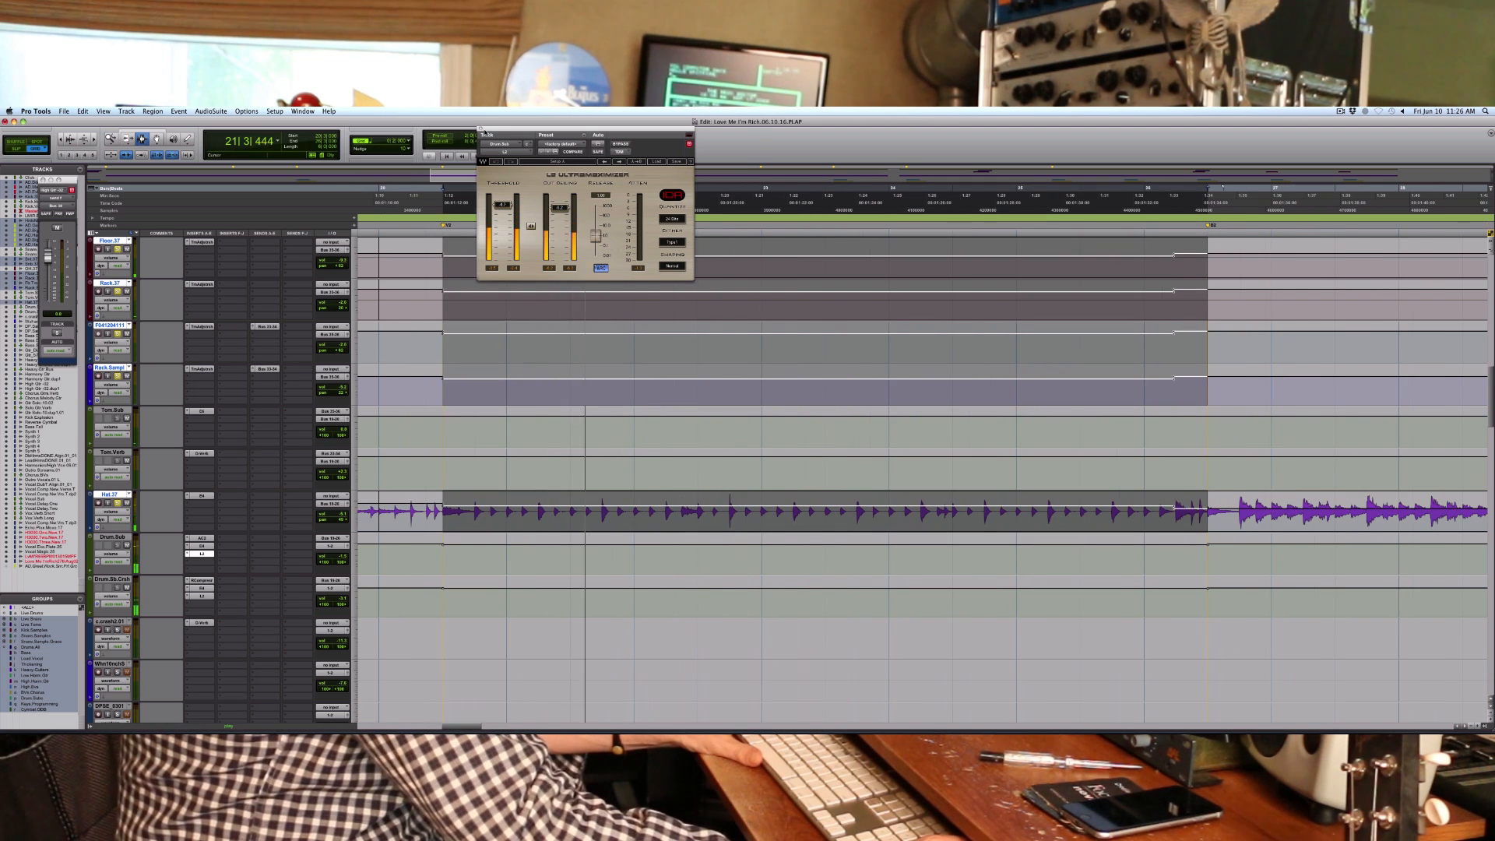
click(480, 128)
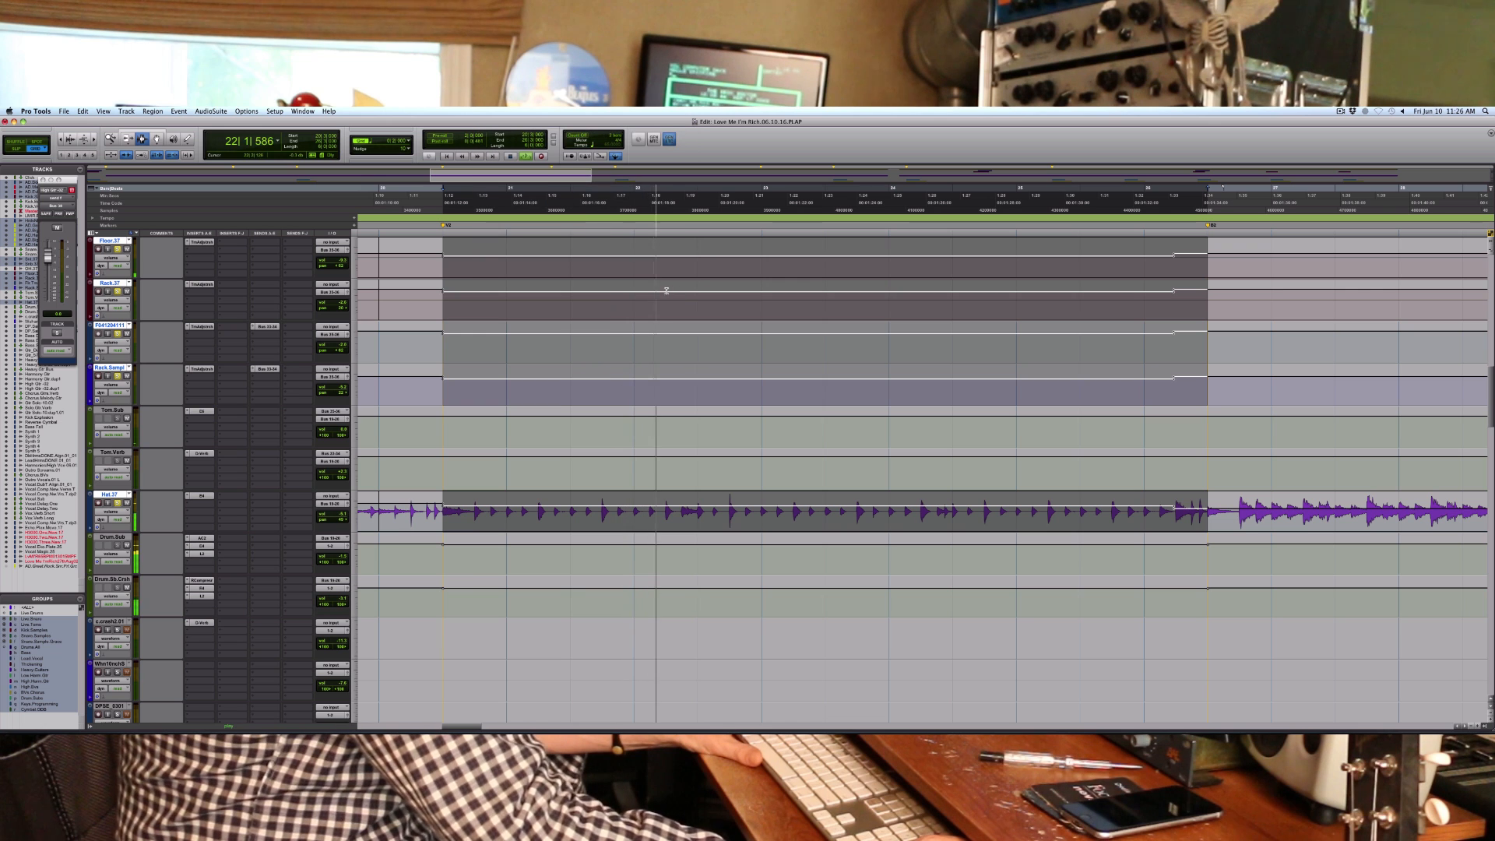
key(r)
key(r)
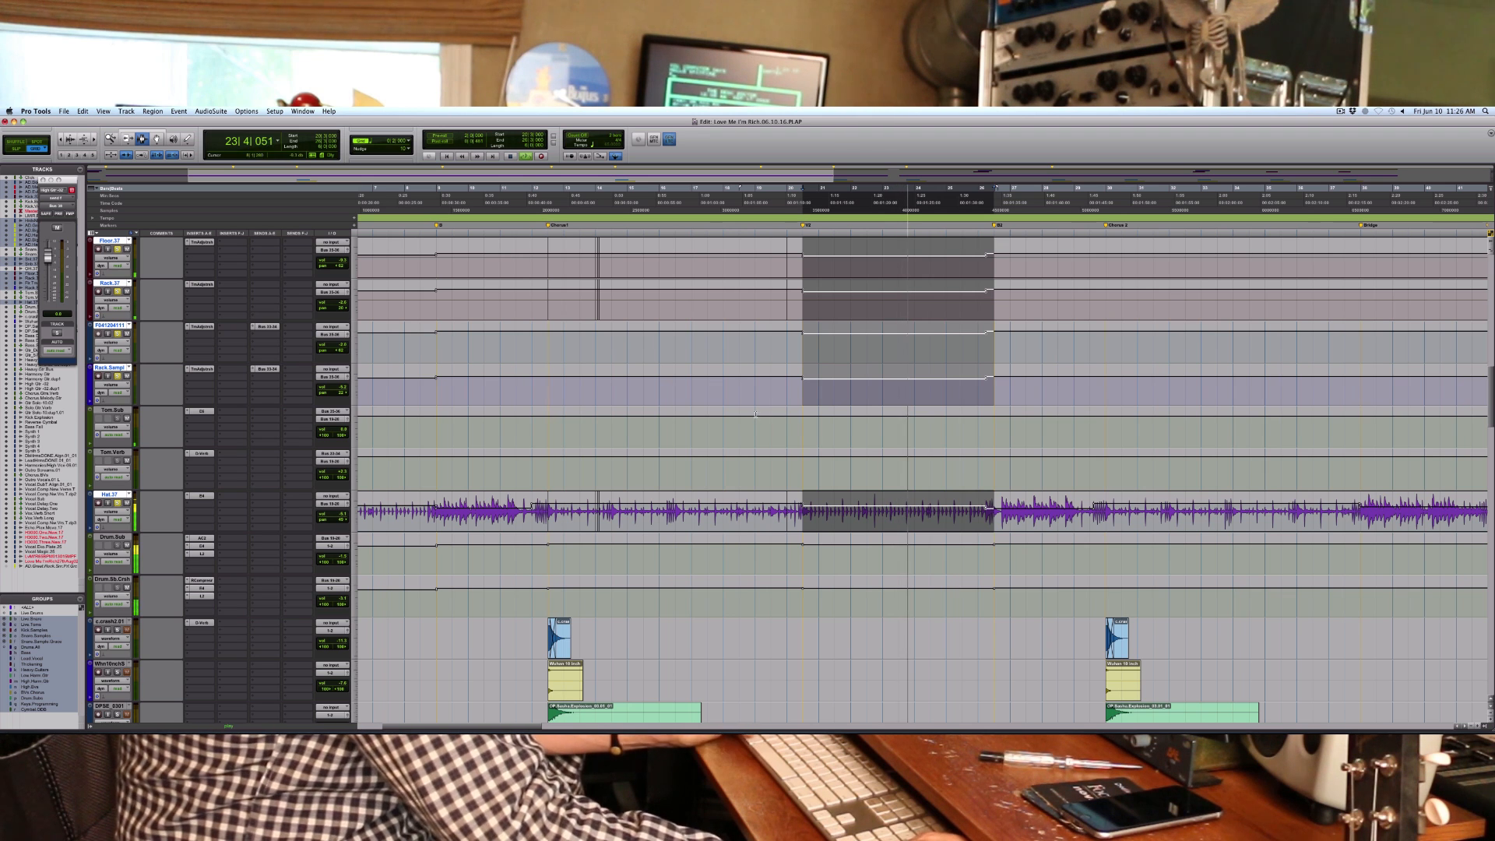
key(t)
key(t)
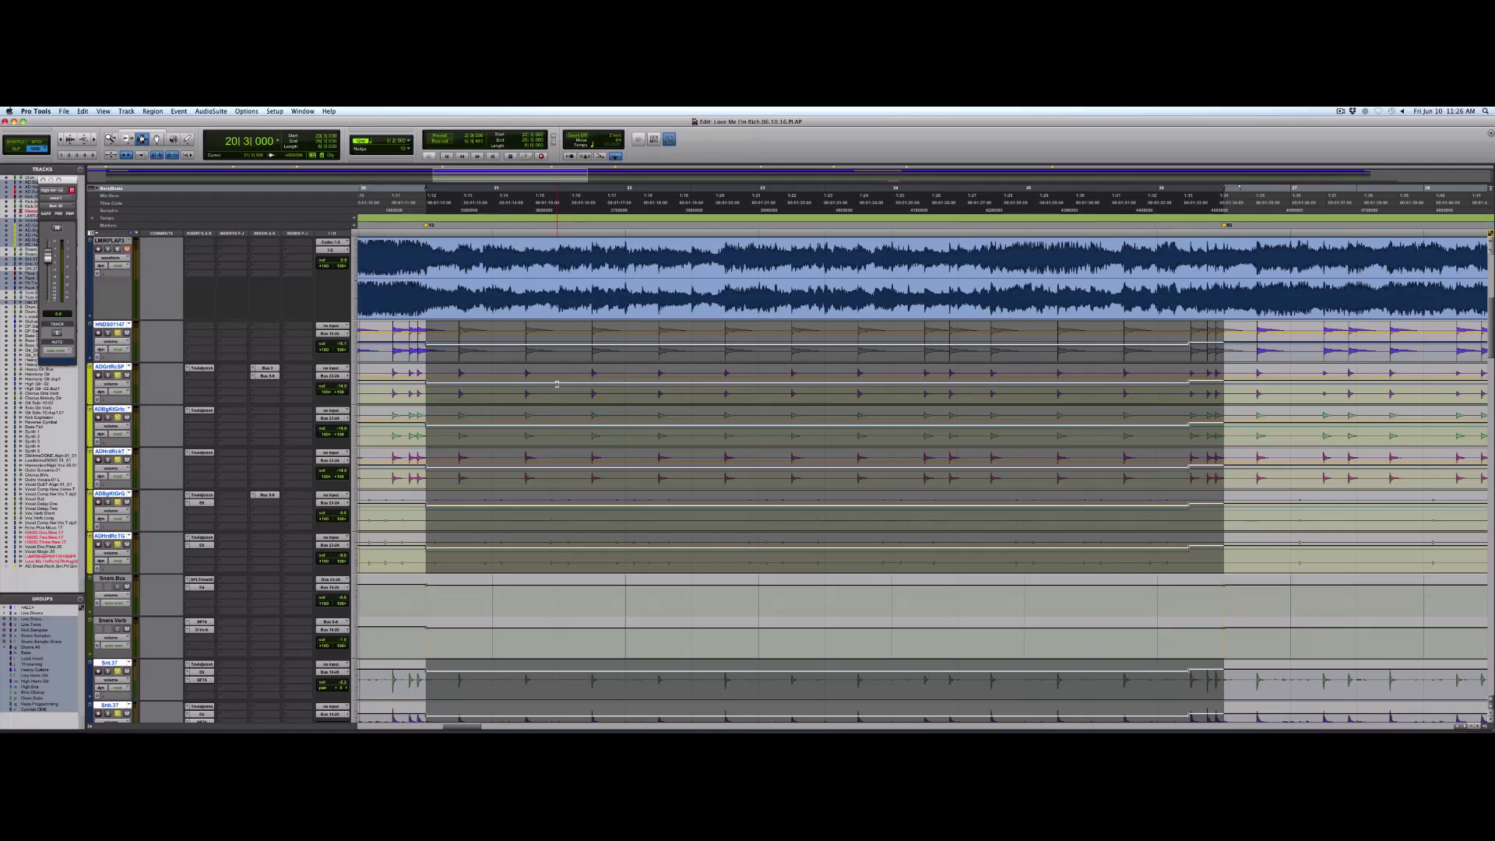
- Bring up the Drum.Sub track and play the drums through its Analog Channel 2 insert
scroll(557, 383, down, 3)
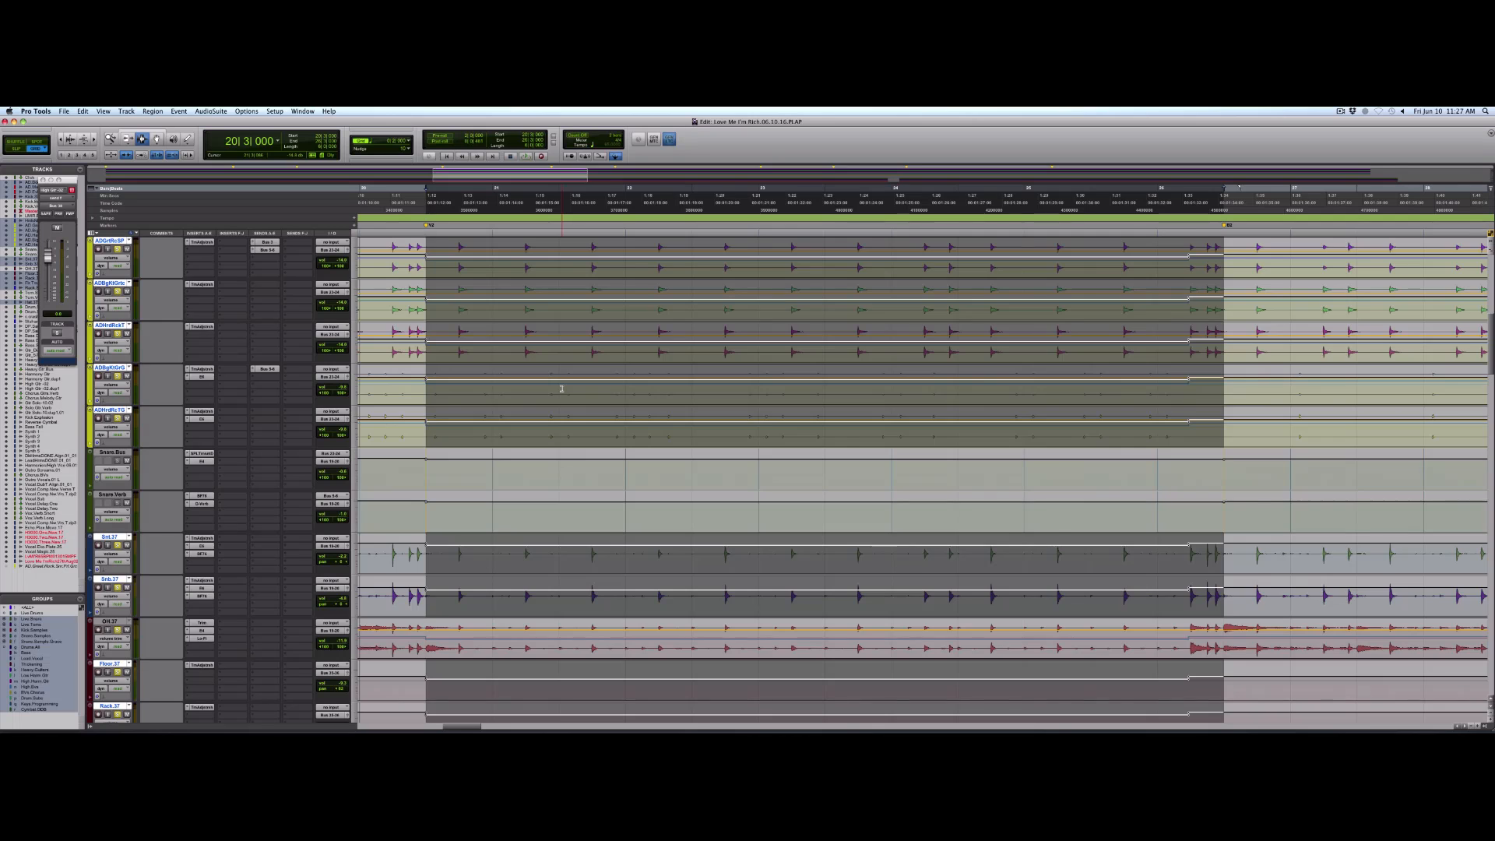
scroll(562, 387, down, 6)
scroll(561, 388, down, 7)
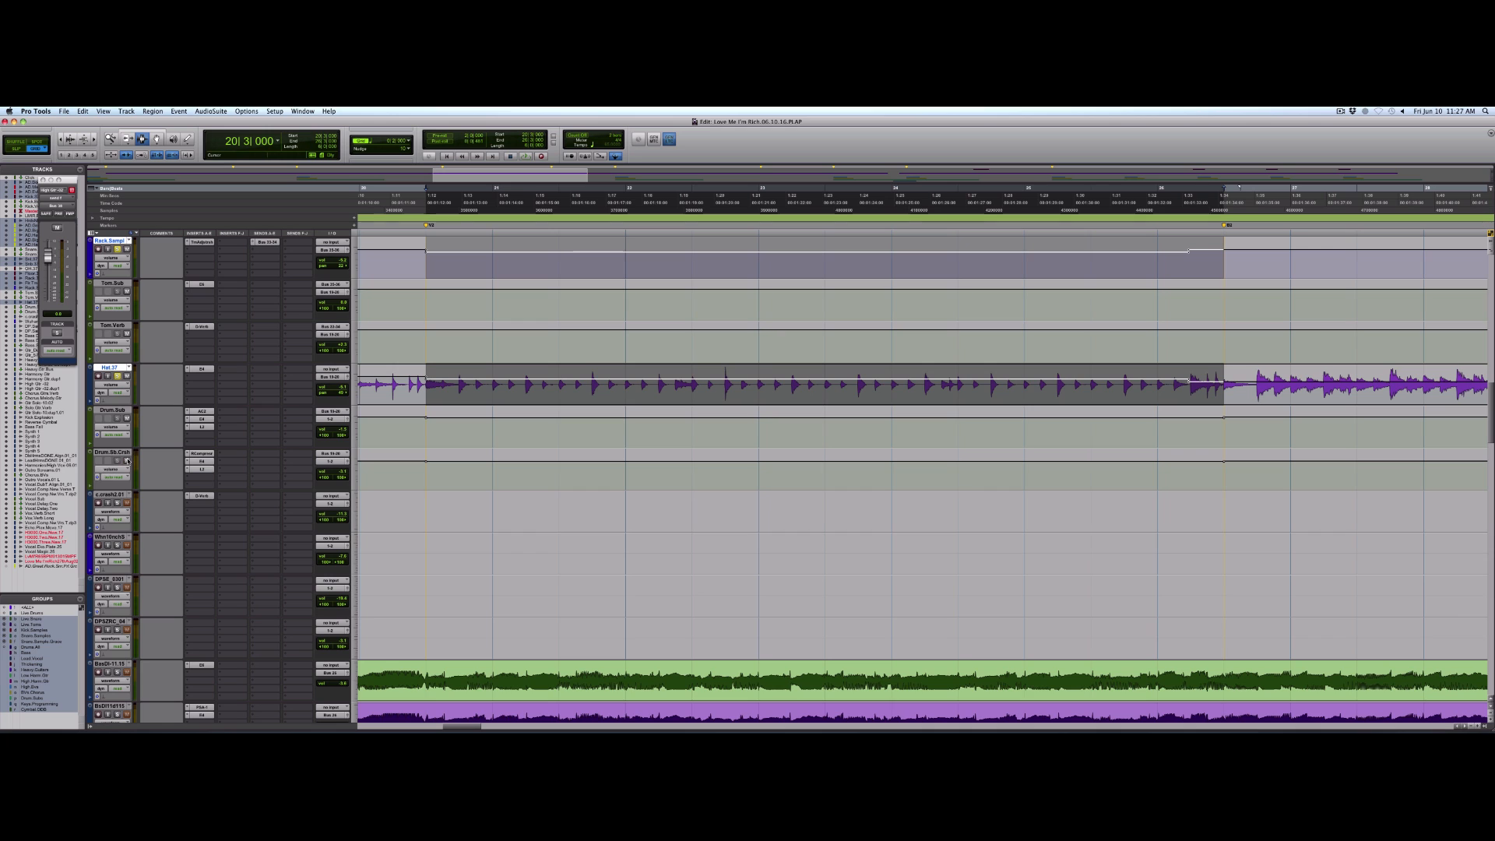
click(114, 409)
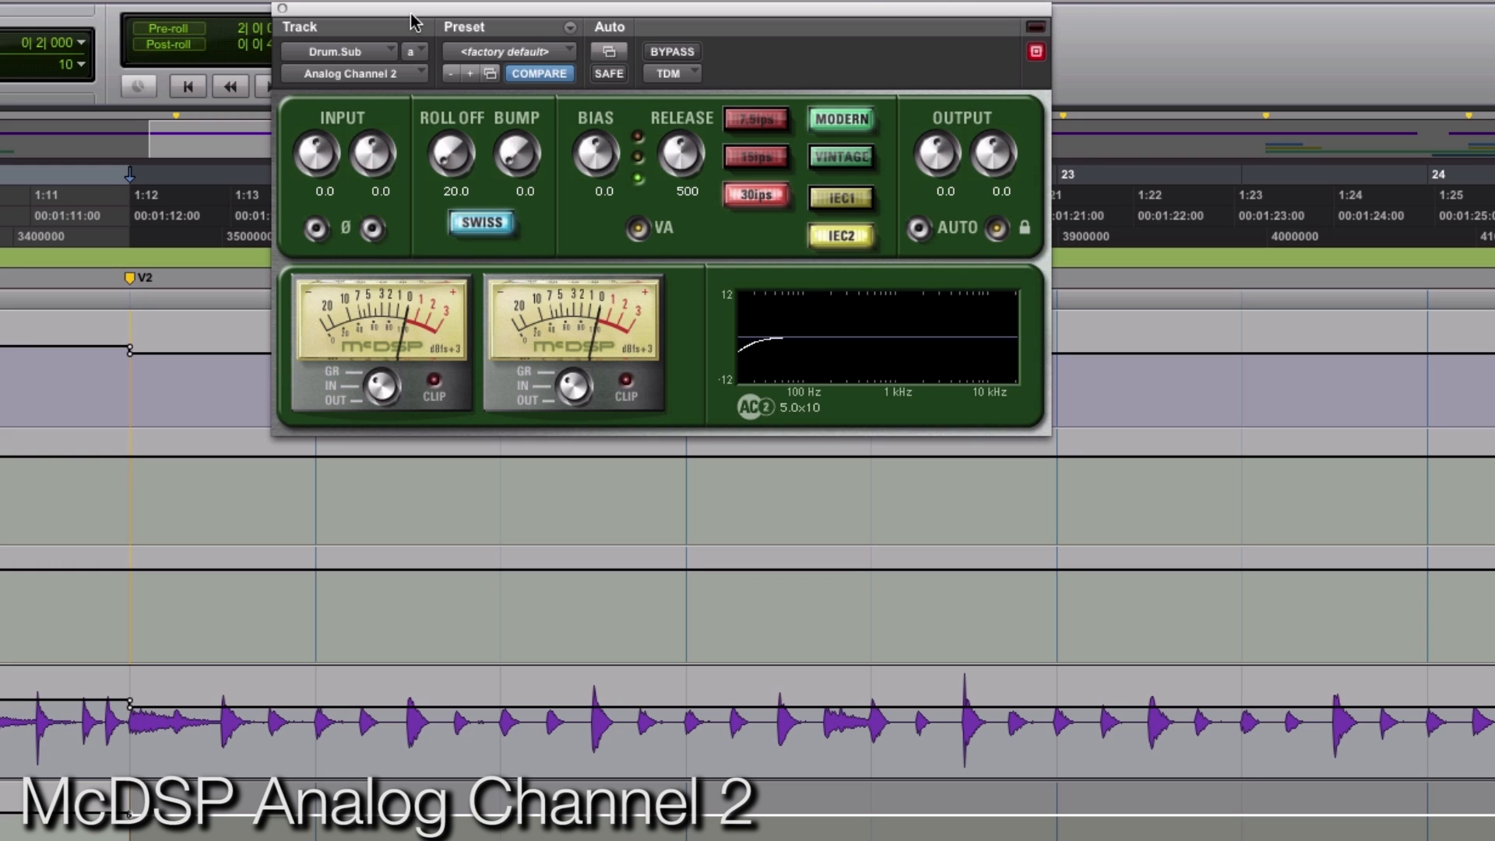
key(space)
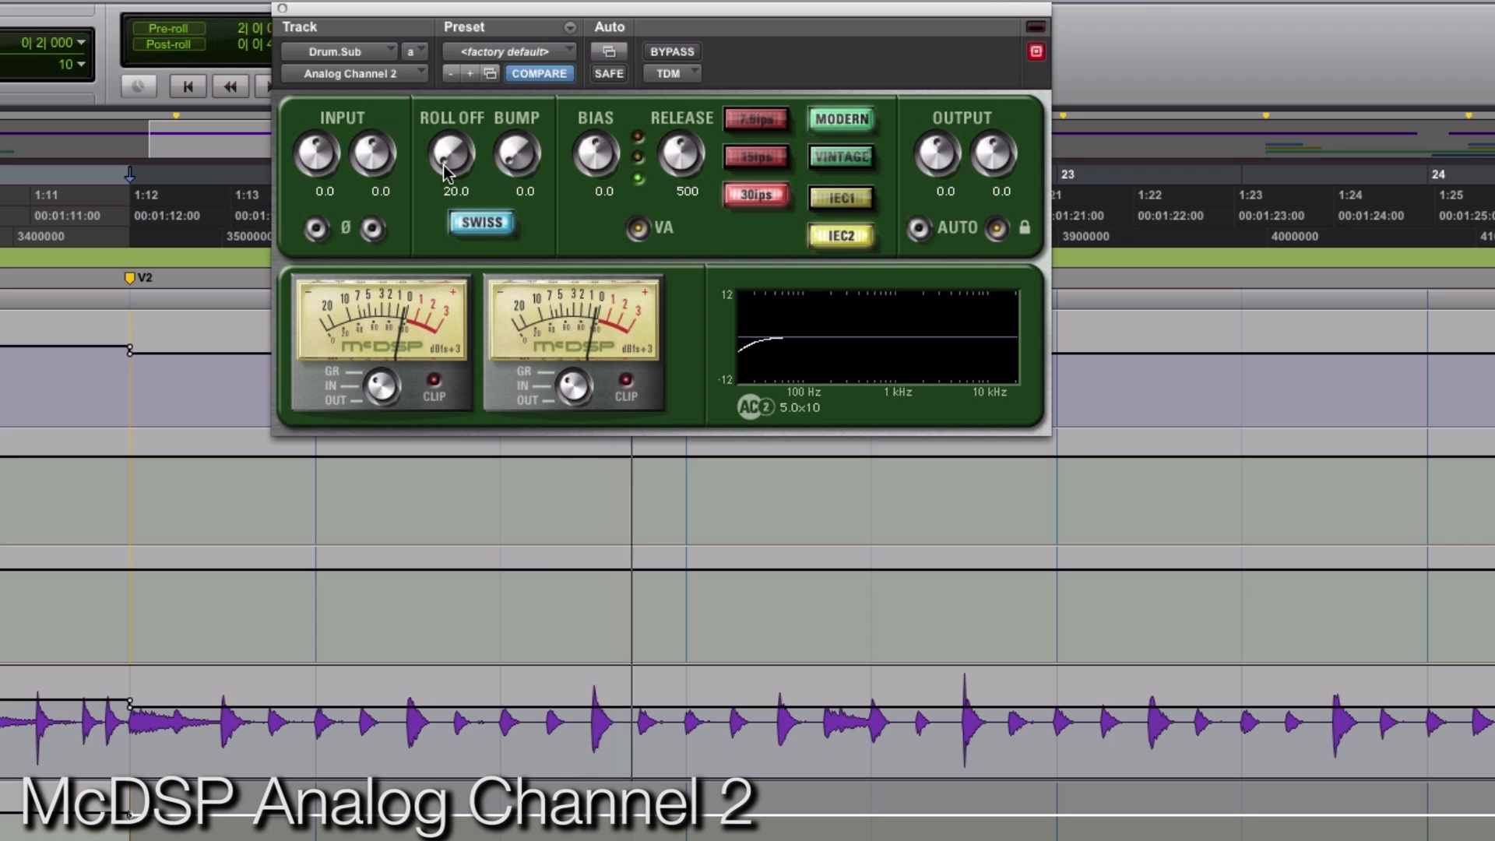
- Select about 20 seconds of the drums from the Outro marker and play the passage through the Drum.Sub plug-ins
key(r)
key(r)
key(r)
key(r)
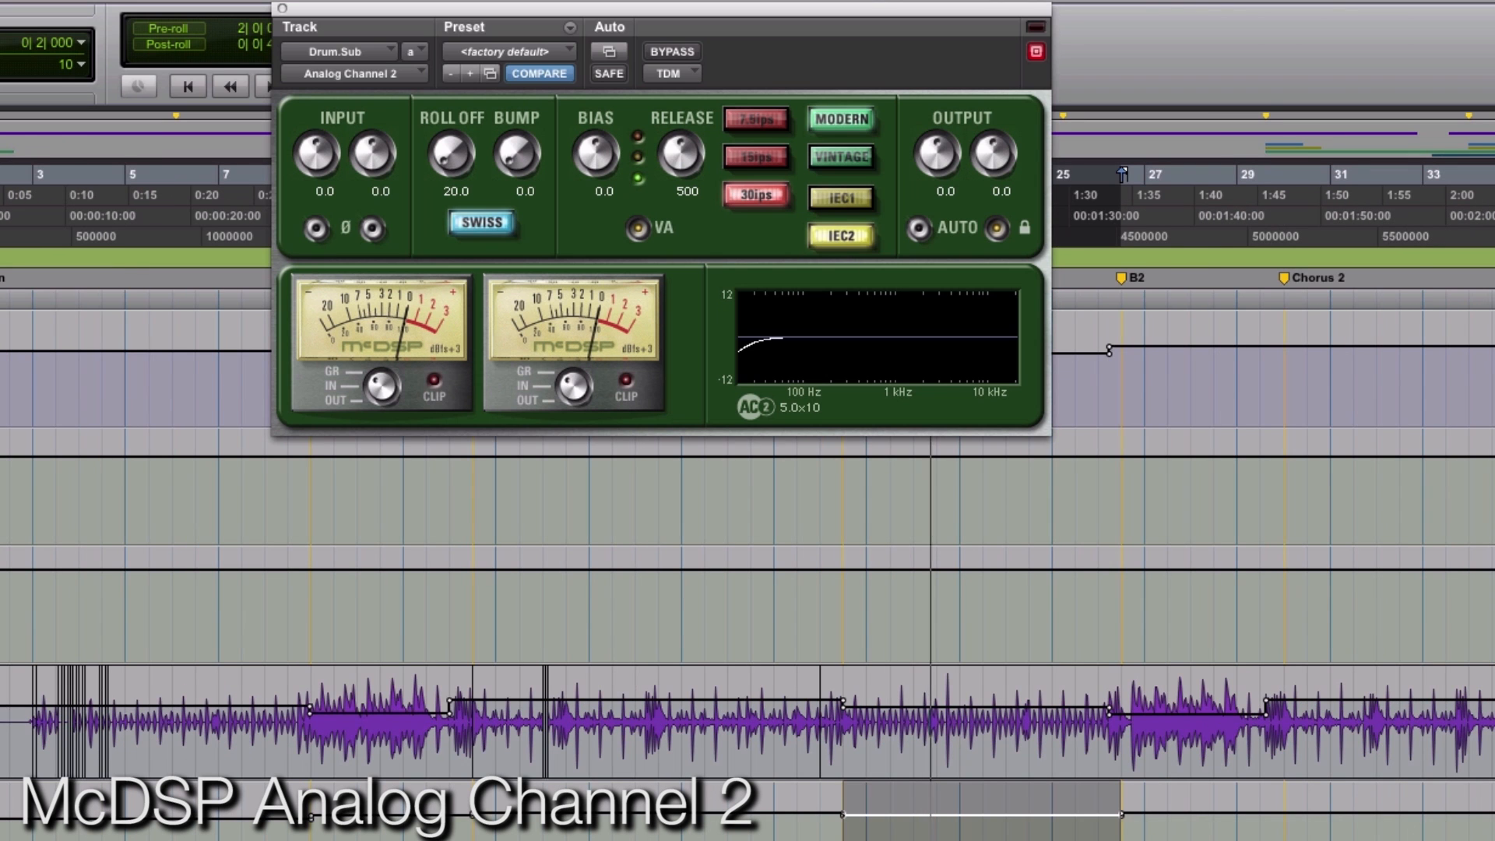
click(1176, 749)
drag(1164, 732, 1293, 734)
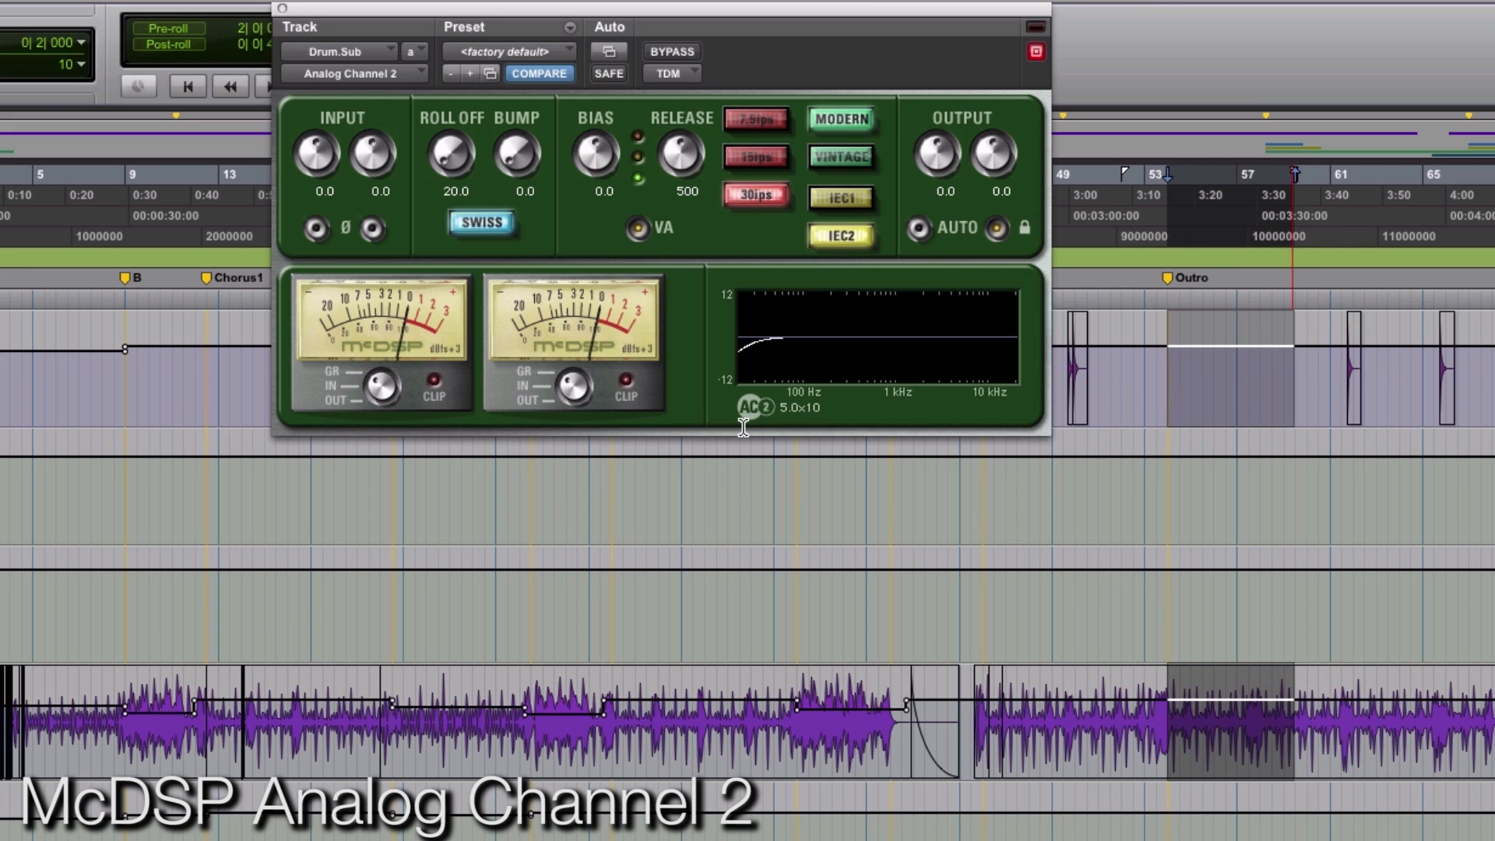
key(space)
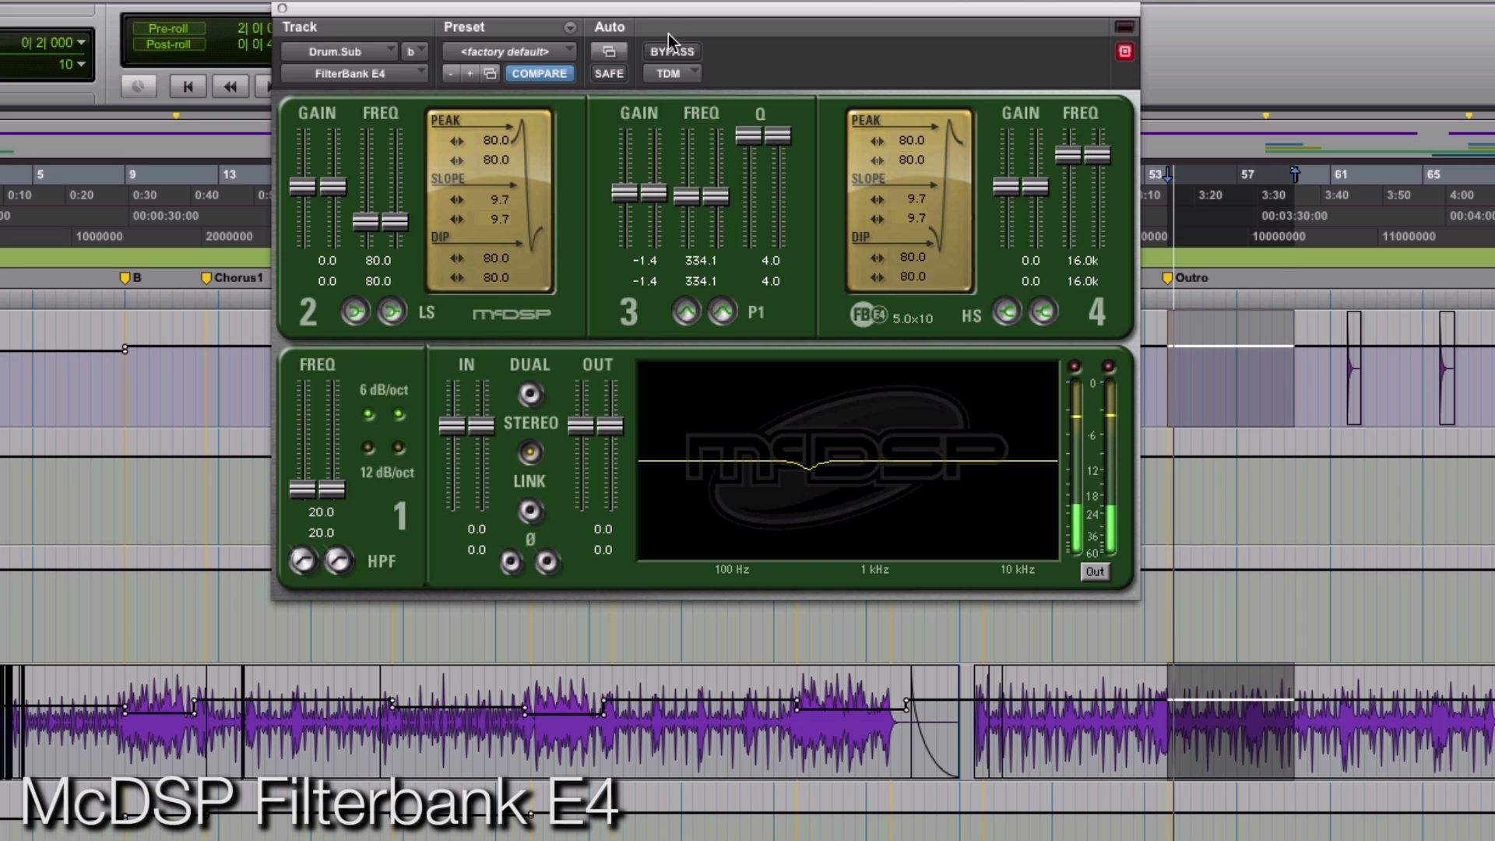
- Compare the FilterBank E4 on Drum.Sub bypassed and active, and audition the L2 on the outro selection
click(673, 54)
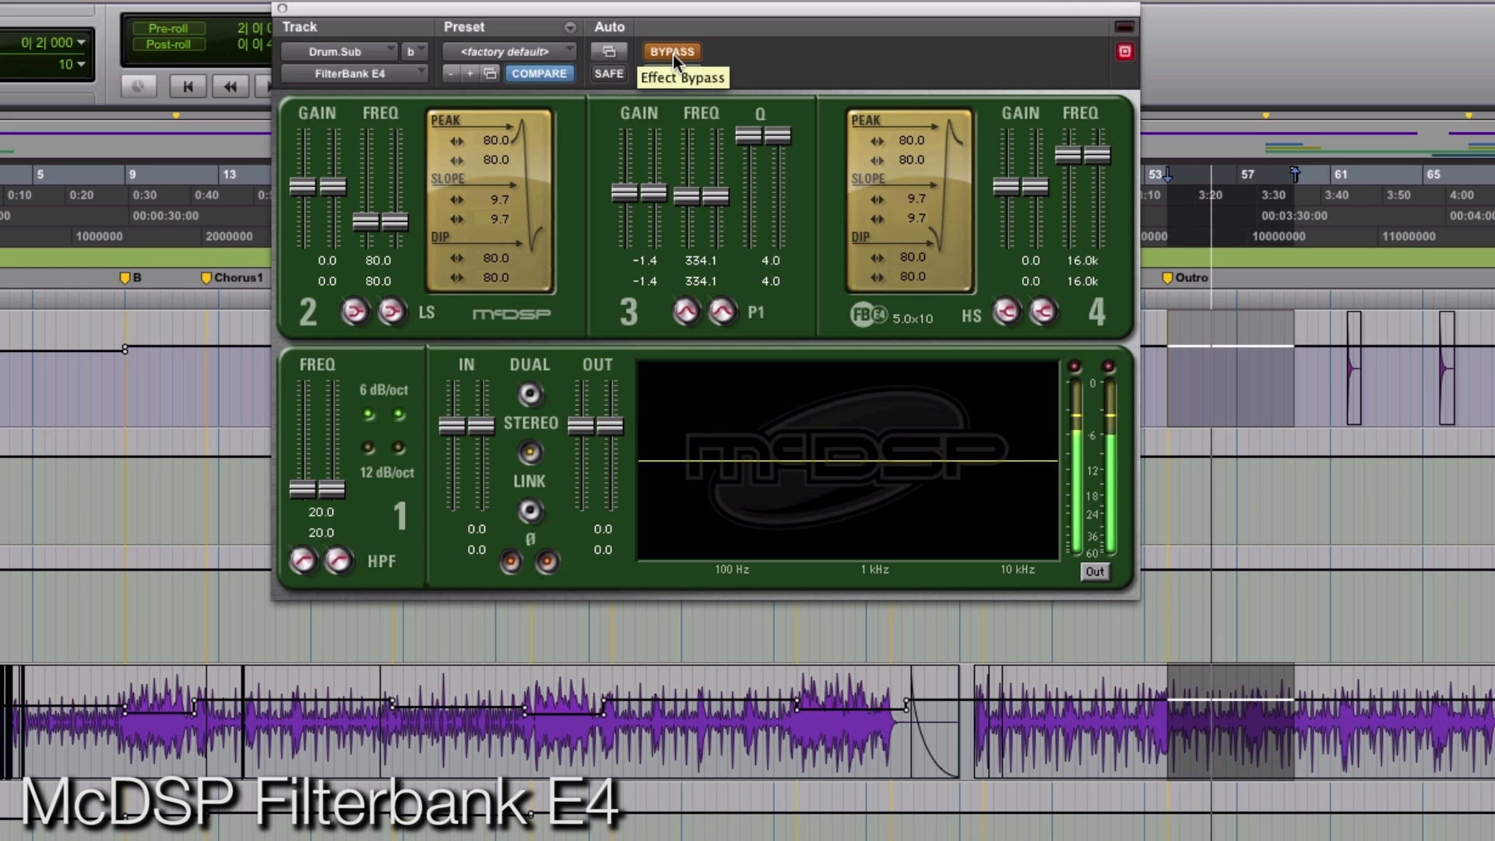
click(673, 54)
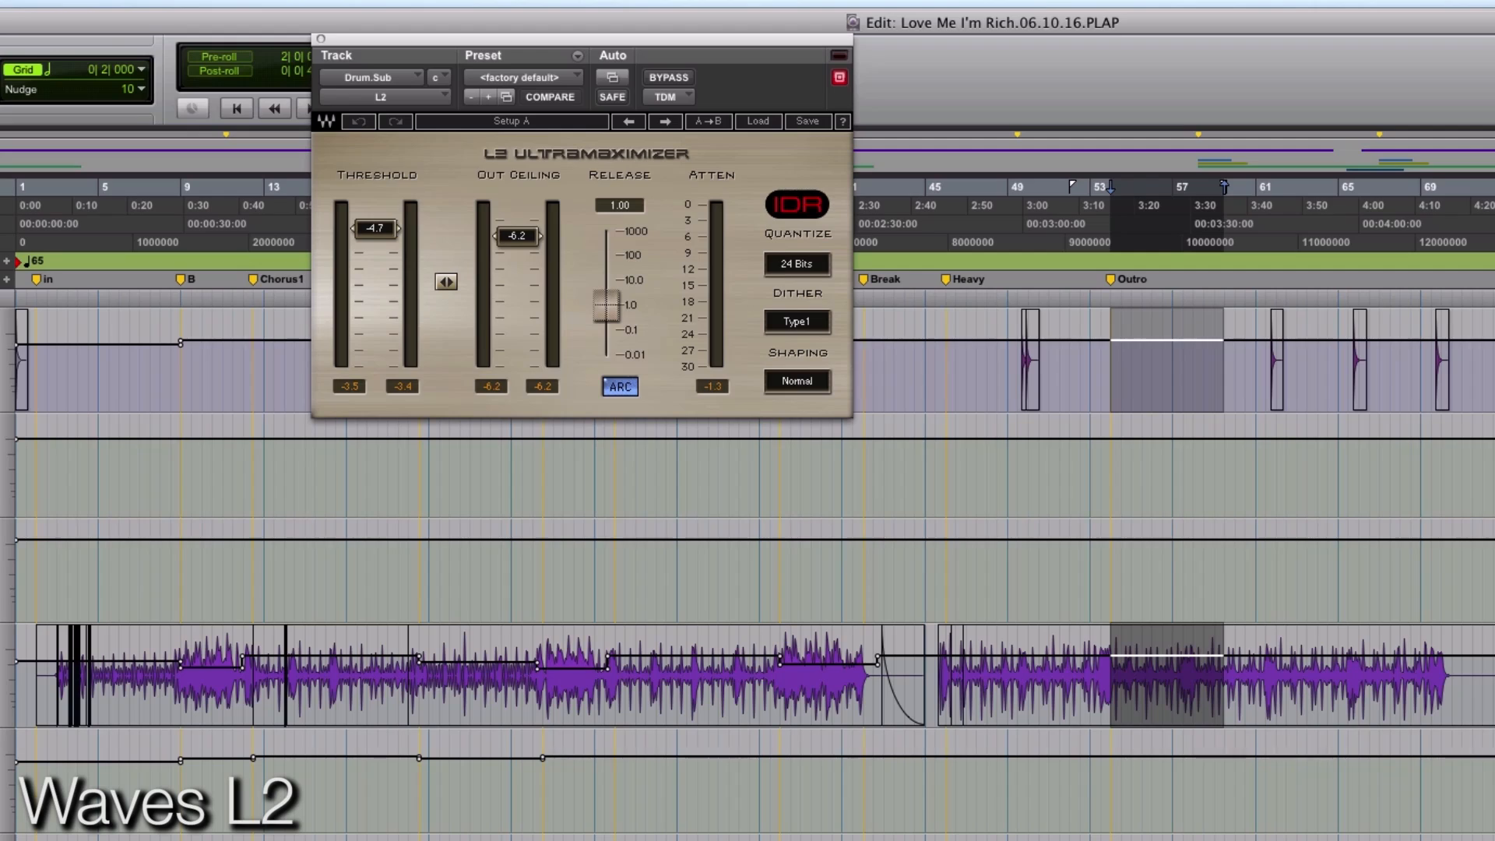
key(space)
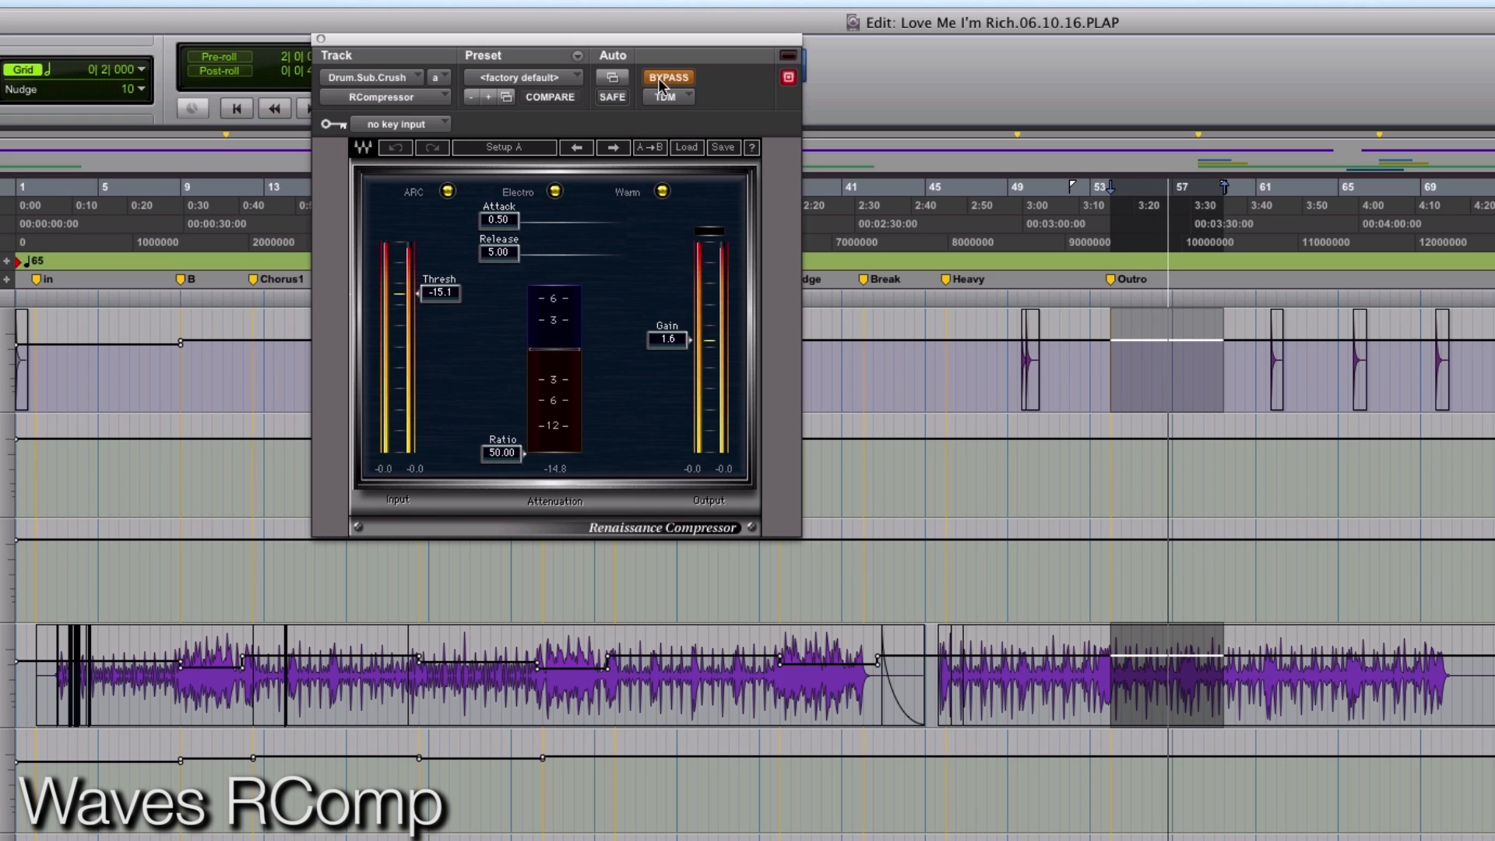
- Re-enable the RCompressor on Drum.Sub.Crush and audition an attack of 226 during playback before restoring it to 0.50
click(661, 77)
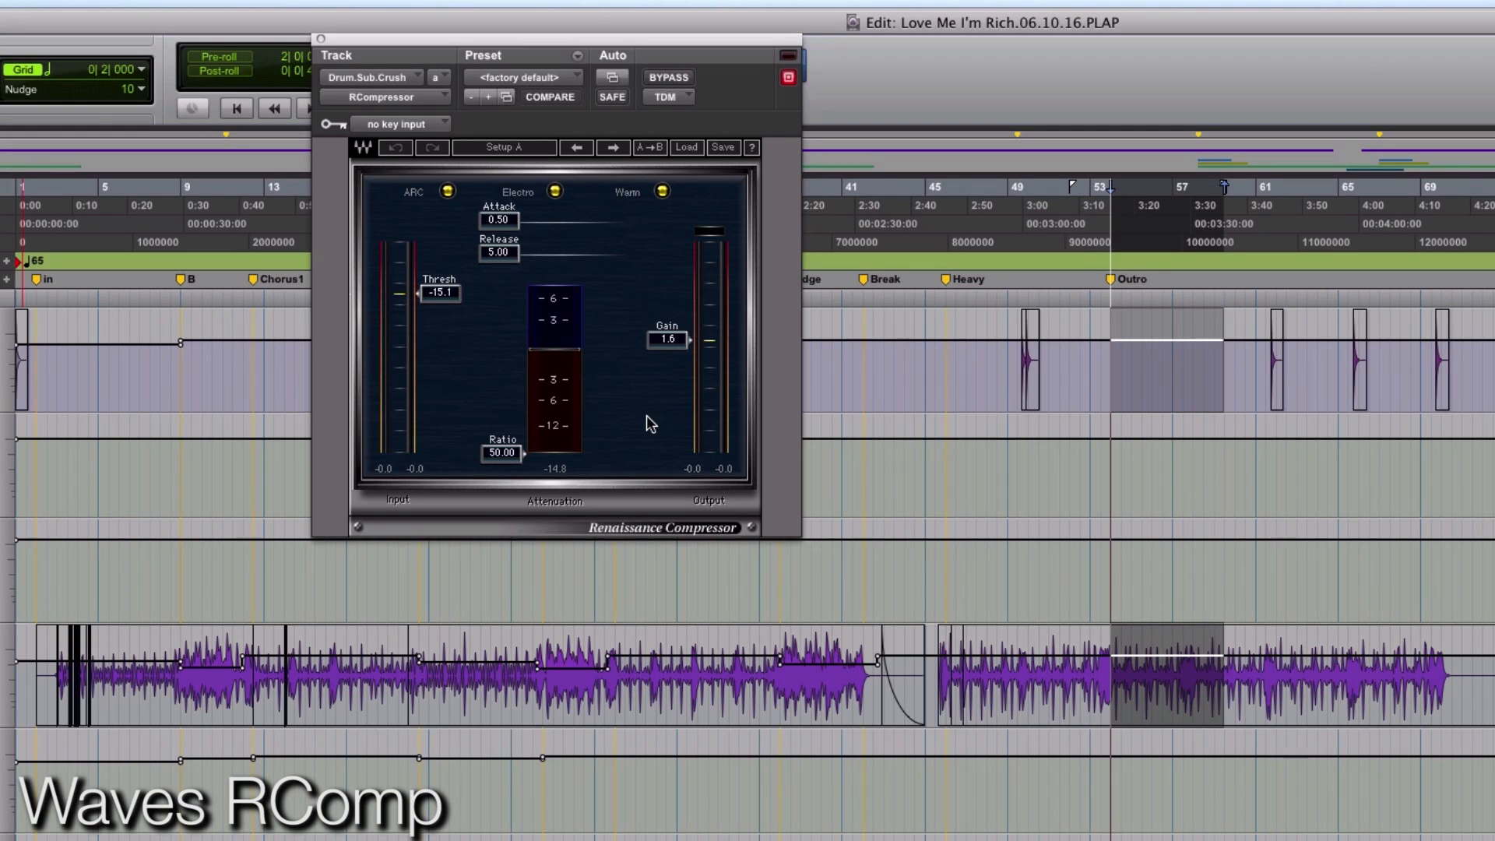
key(space)
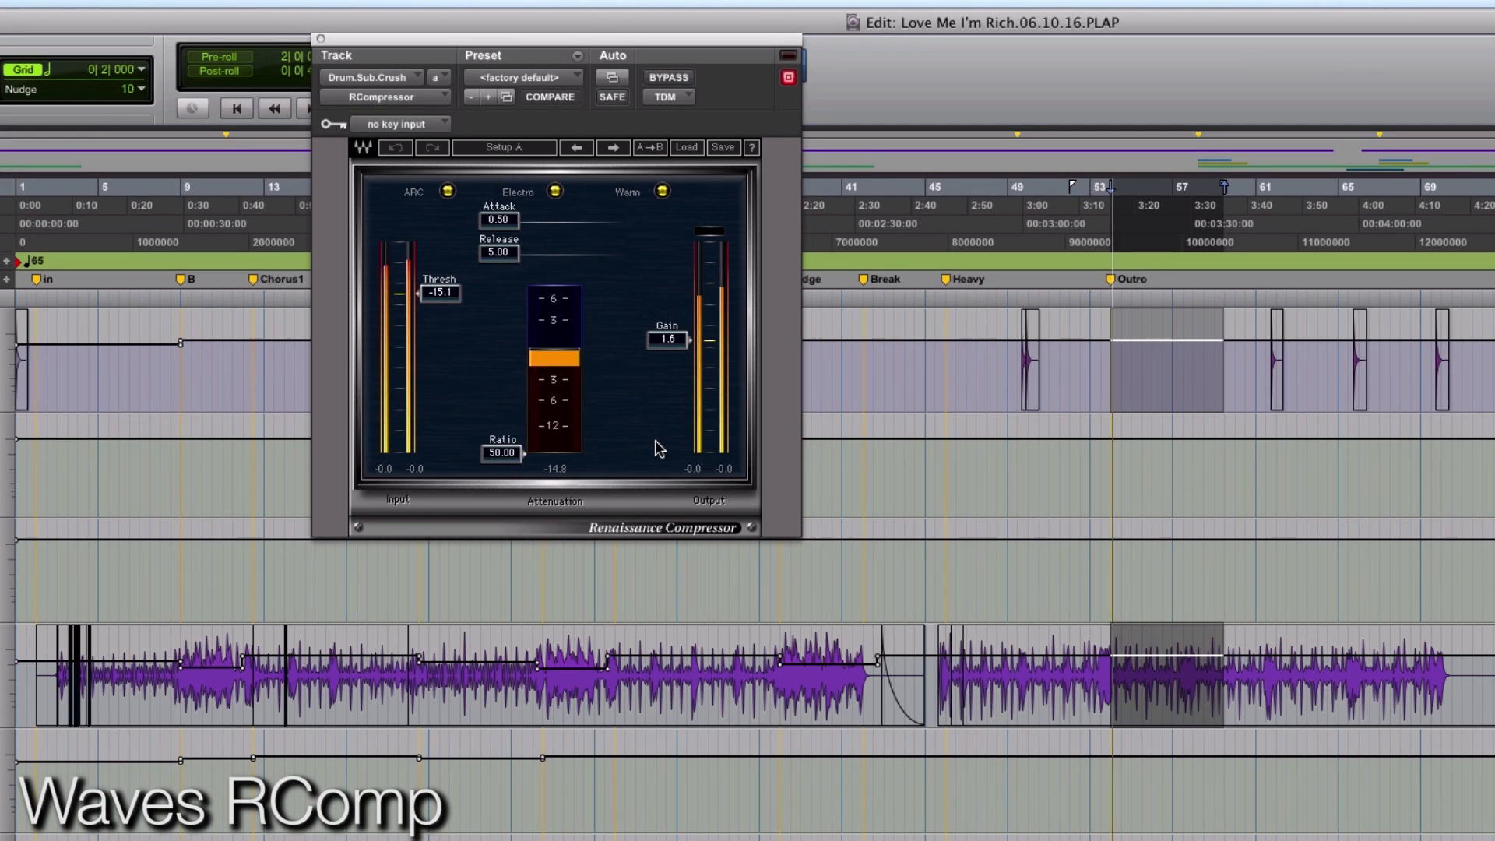
drag(520, 222, 627, 222)
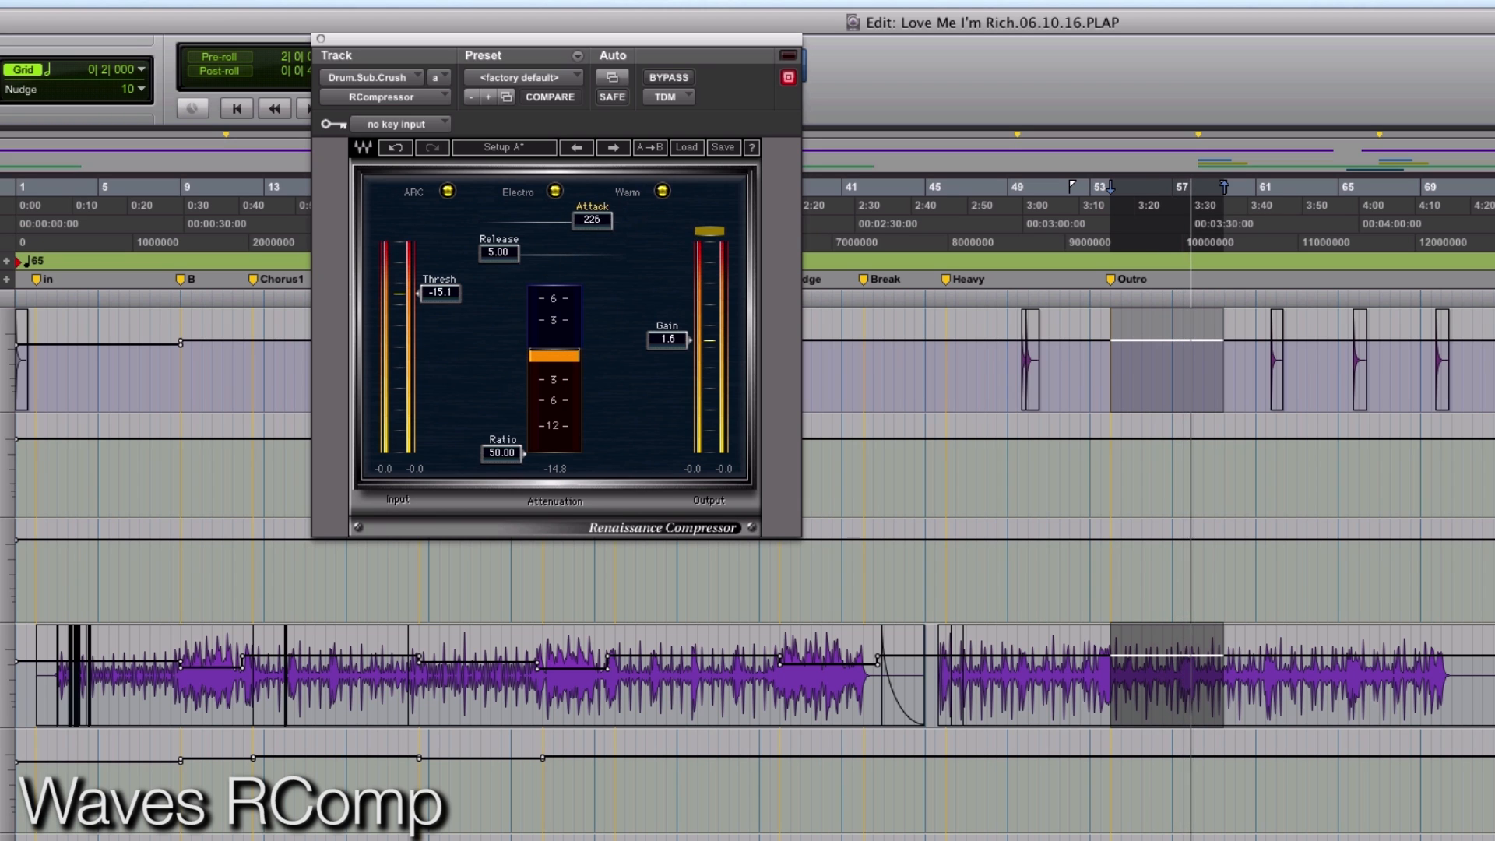
drag(592, 218, 498, 219)
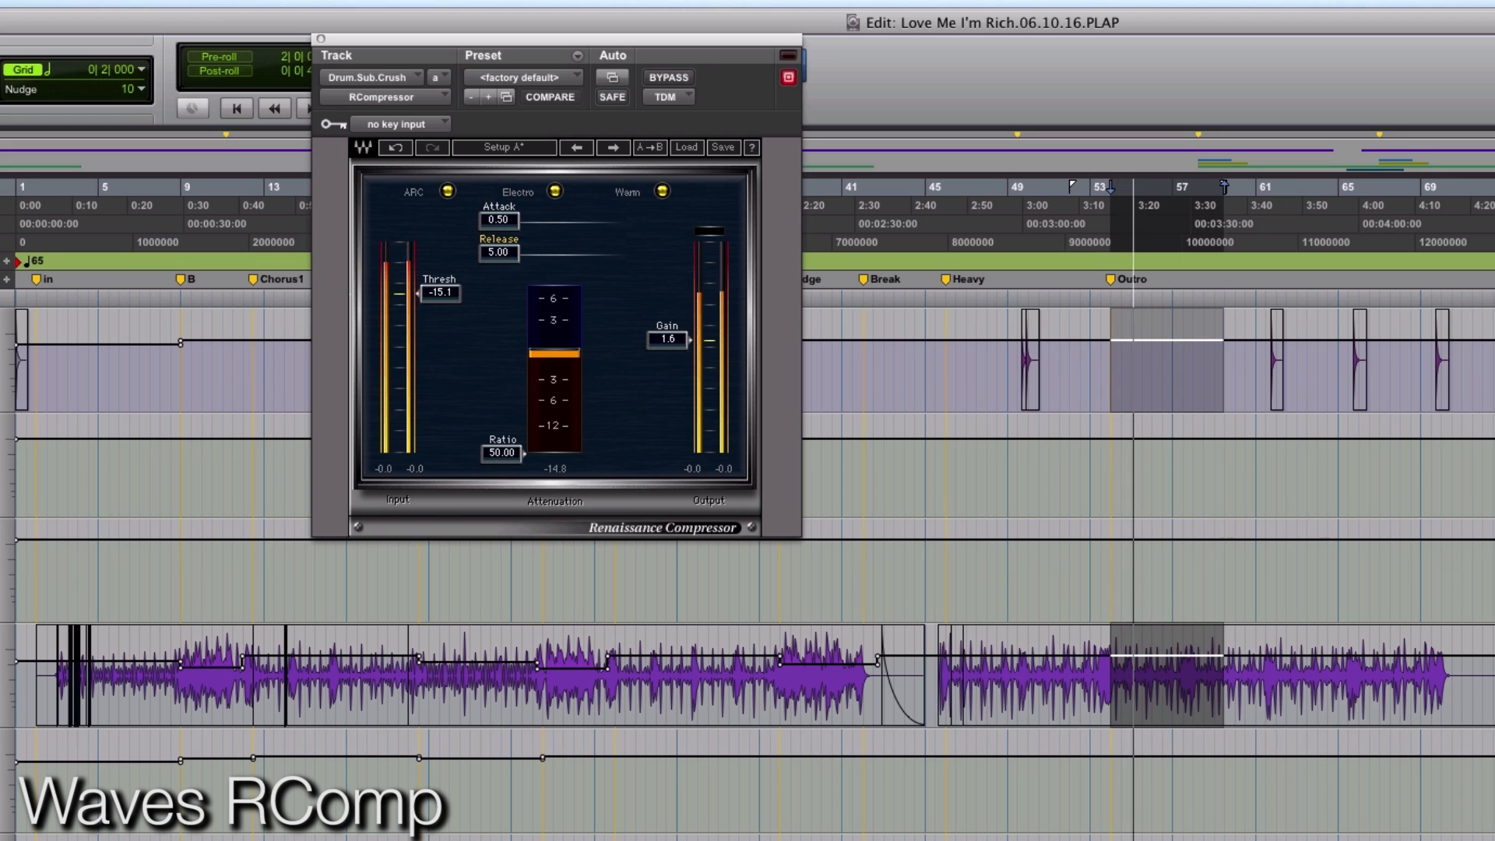
- Try an RCompressor release of 5000, compare it with the effect bypassed, and restore the release to 5.00
drag(498, 253, 605, 253)
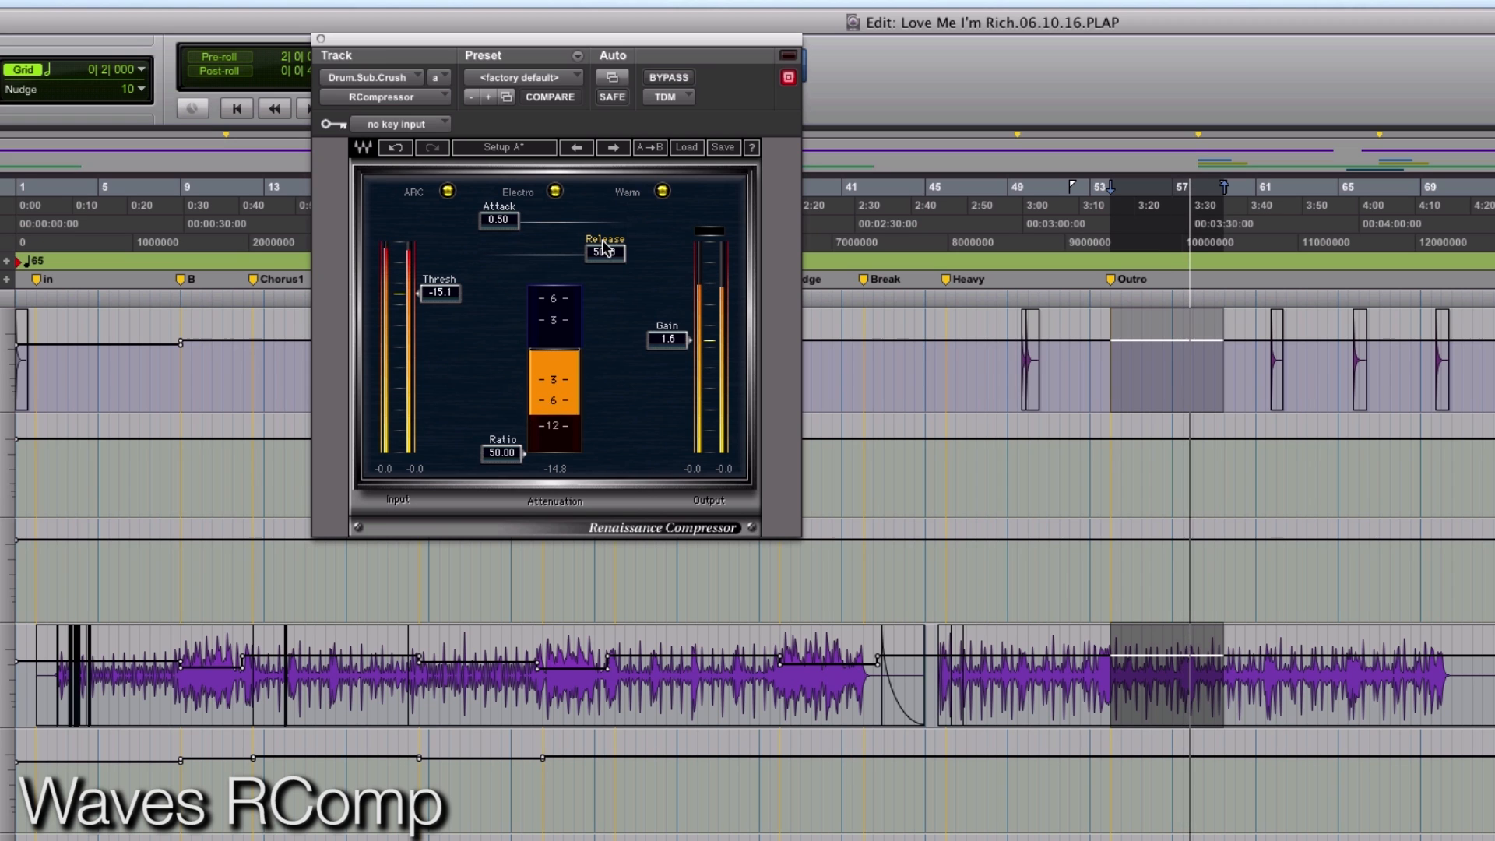
click(683, 76)
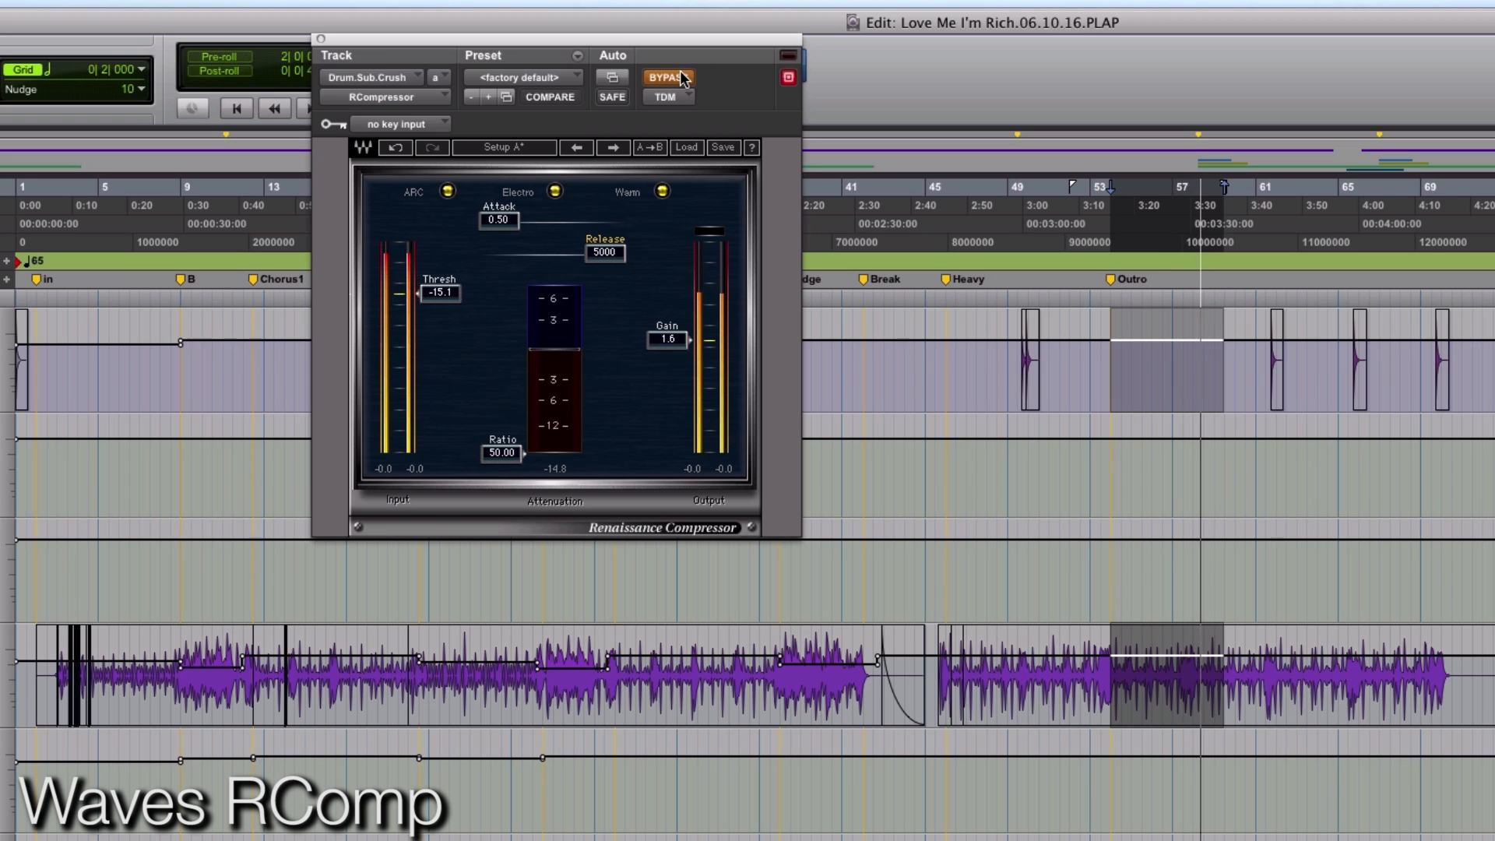
click(683, 77)
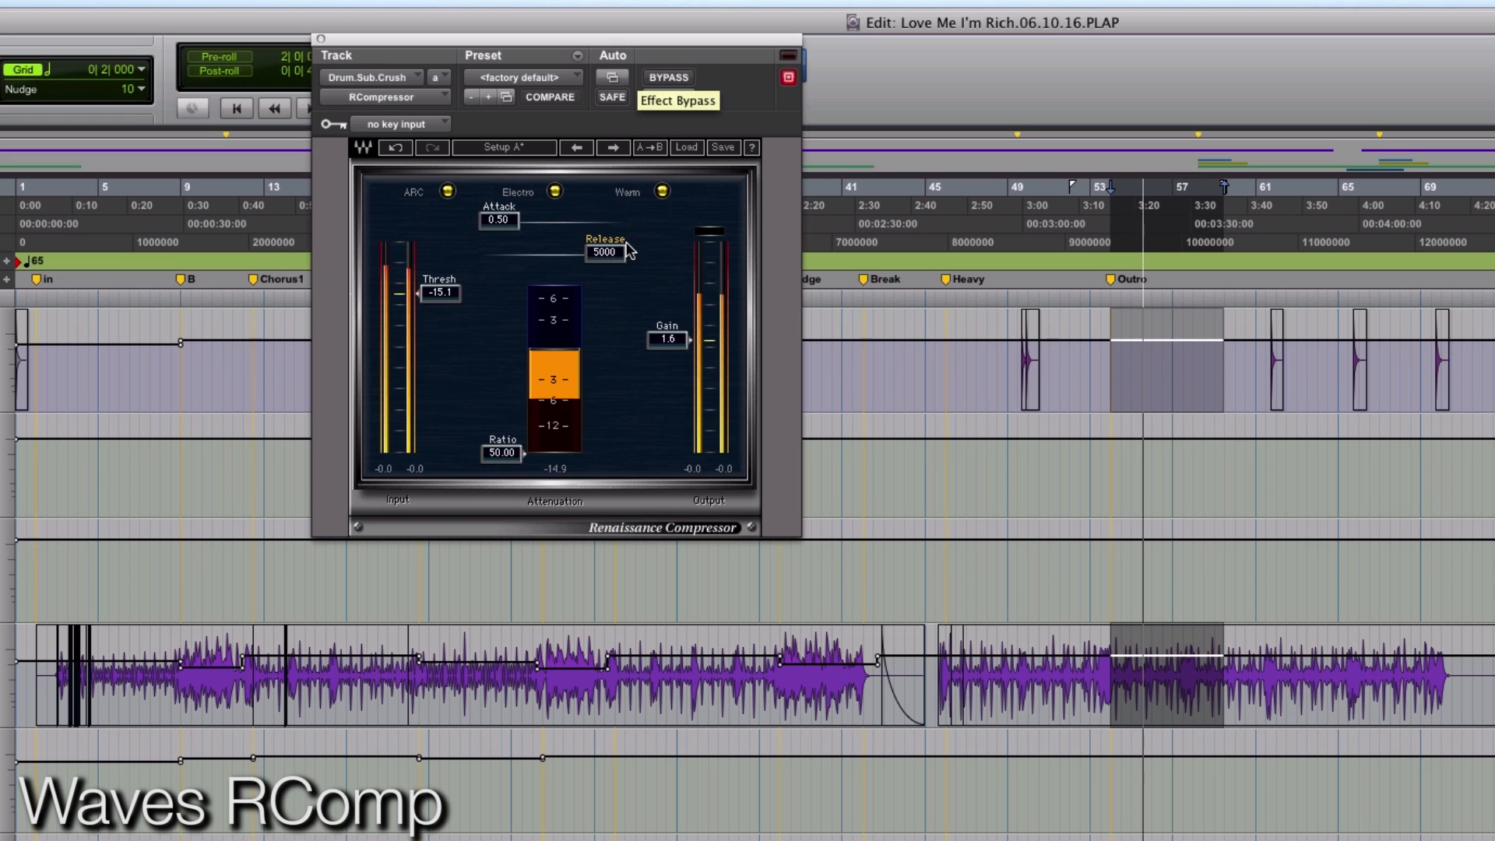
drag(605, 252, 498, 252)
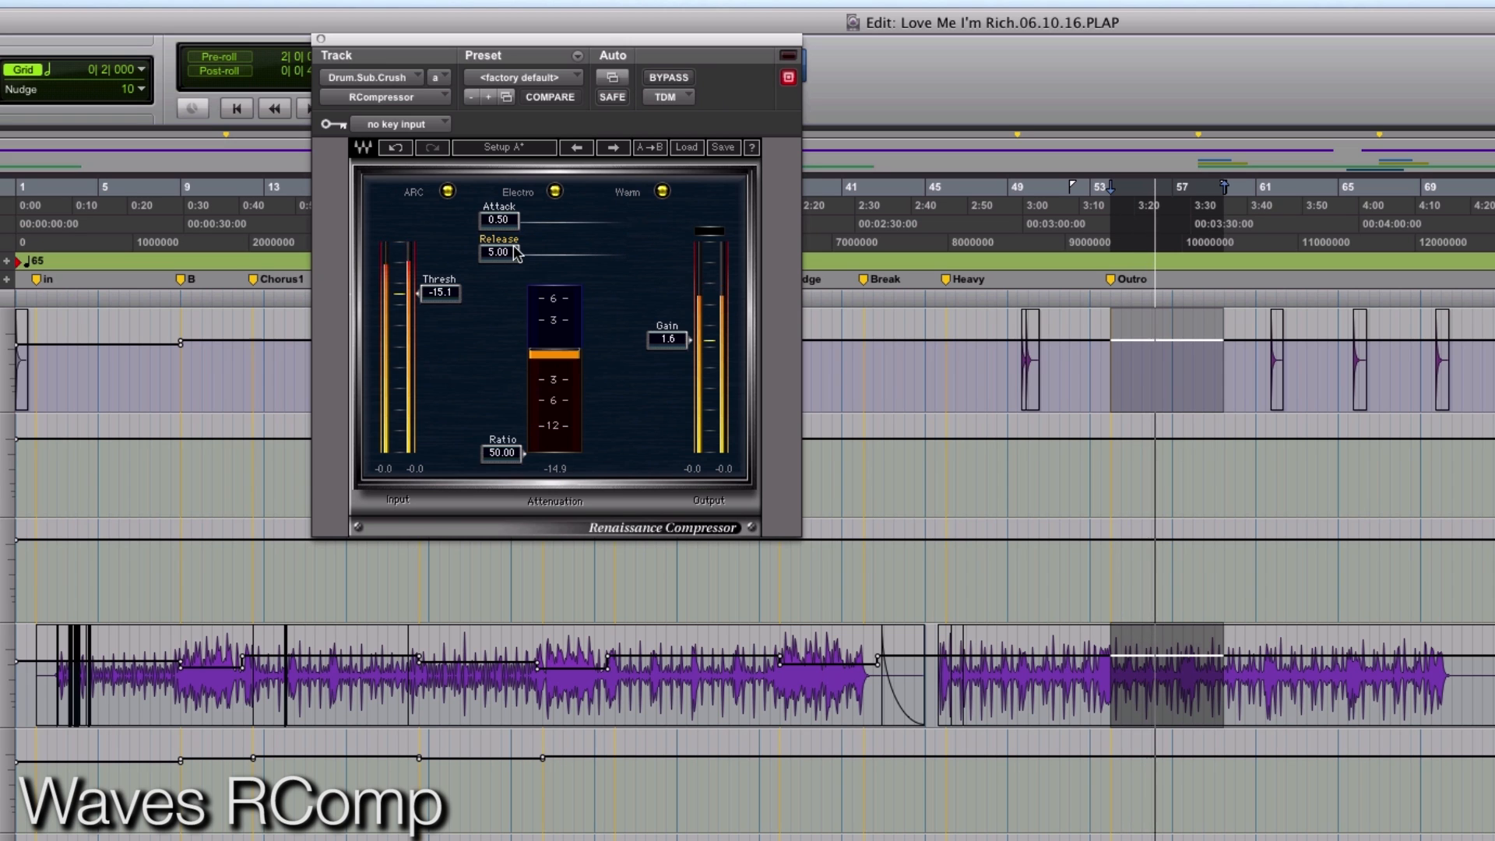